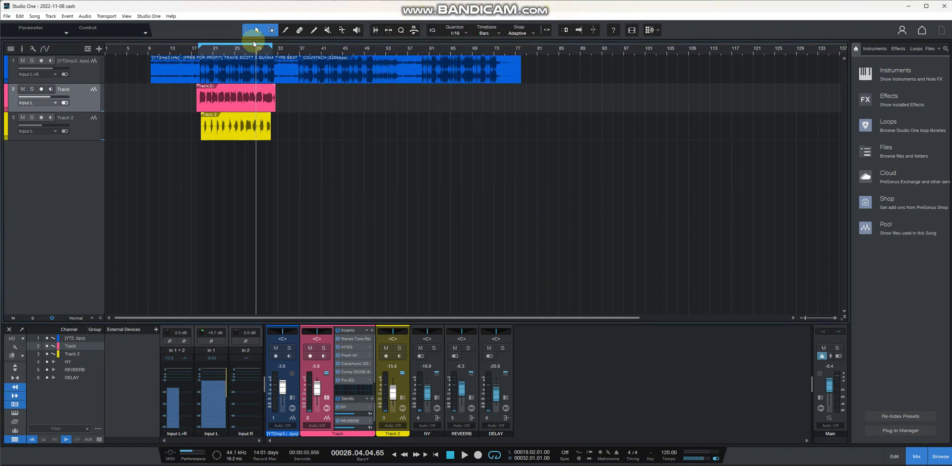
- Move the playhead back to about bar 18 and hide the mixer's input channels
left_click(200, 53)
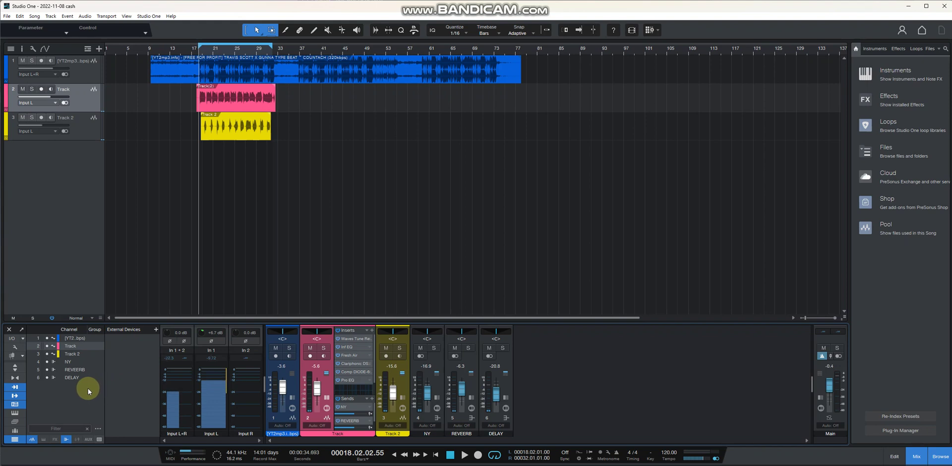
left_click(17, 391)
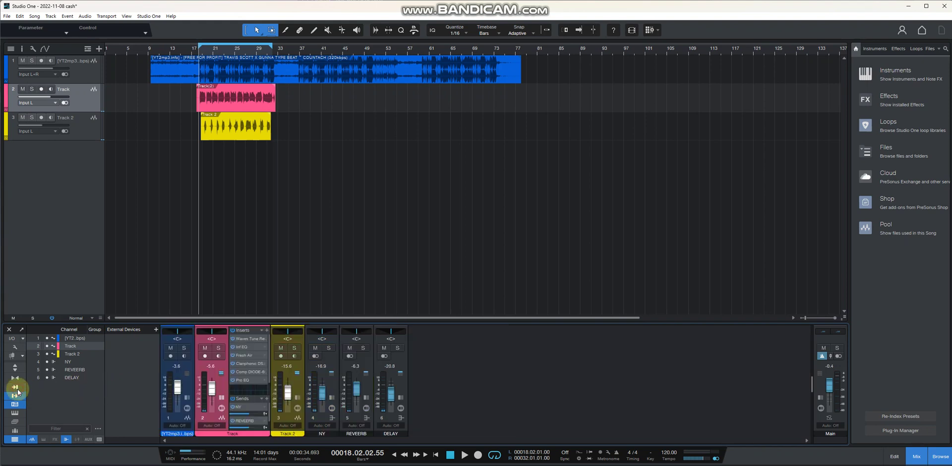
- Show the input channels in the mixer again and select the Input L channel
left_click(15, 402)
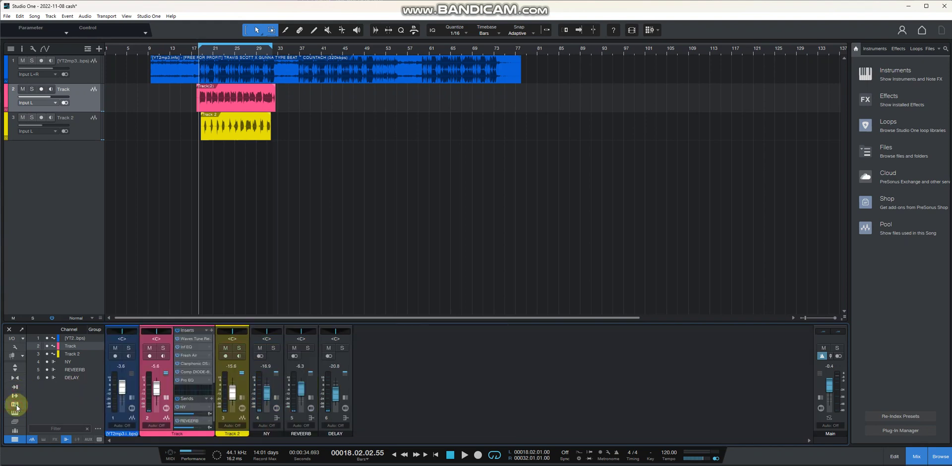
left_click(20, 378)
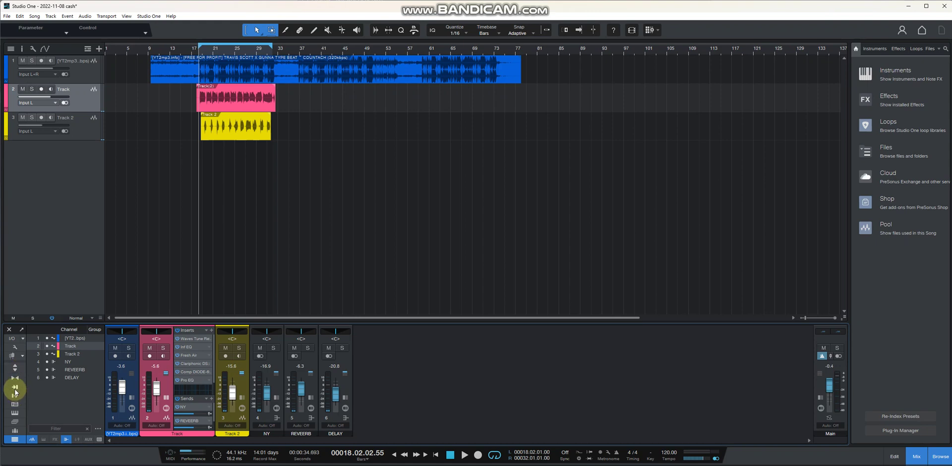
left_click(15, 391)
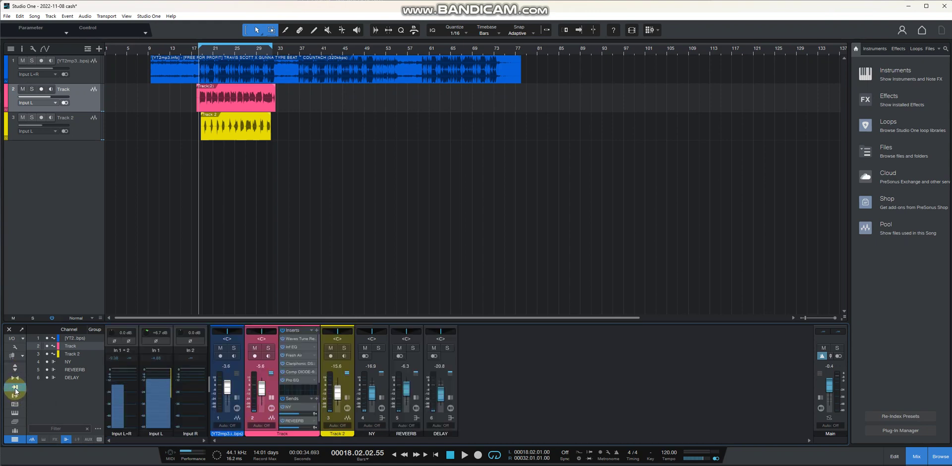
left_click(157, 370)
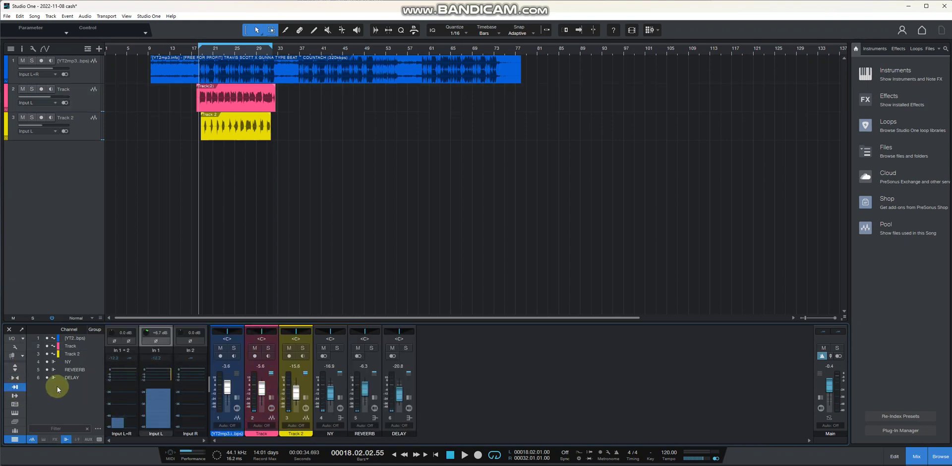
- Open External Devices, browse the Scenes and Groups panels, and show the inserts rack
left_click(15, 404)
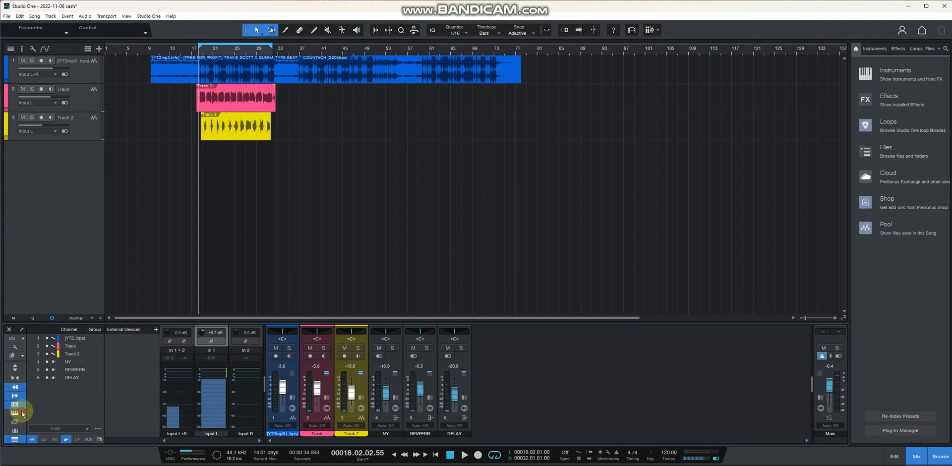
left_click(15, 421)
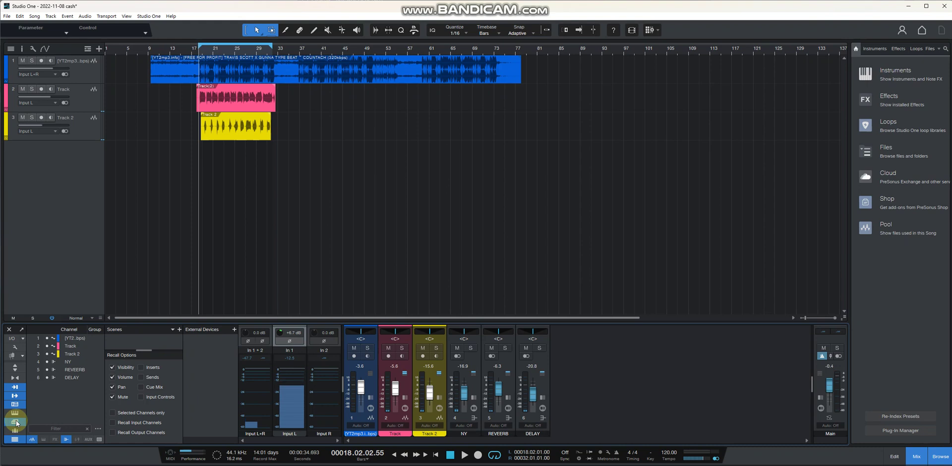
left_click(15, 421)
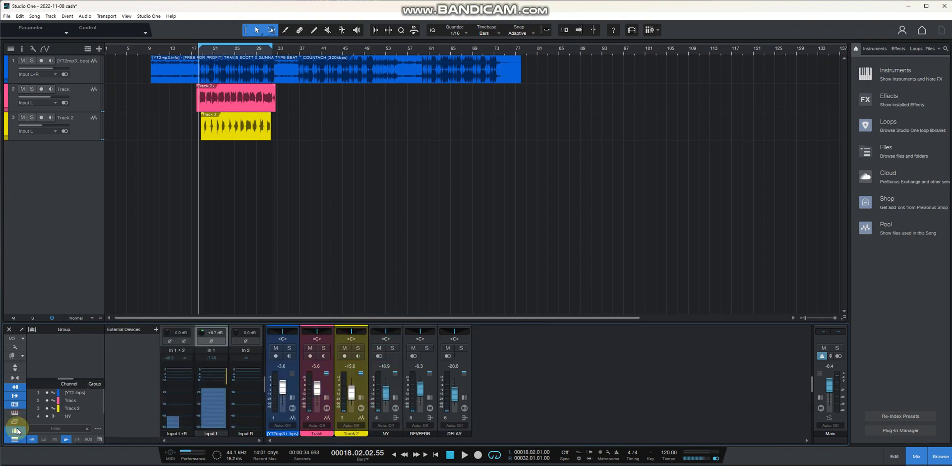
left_click(16, 366)
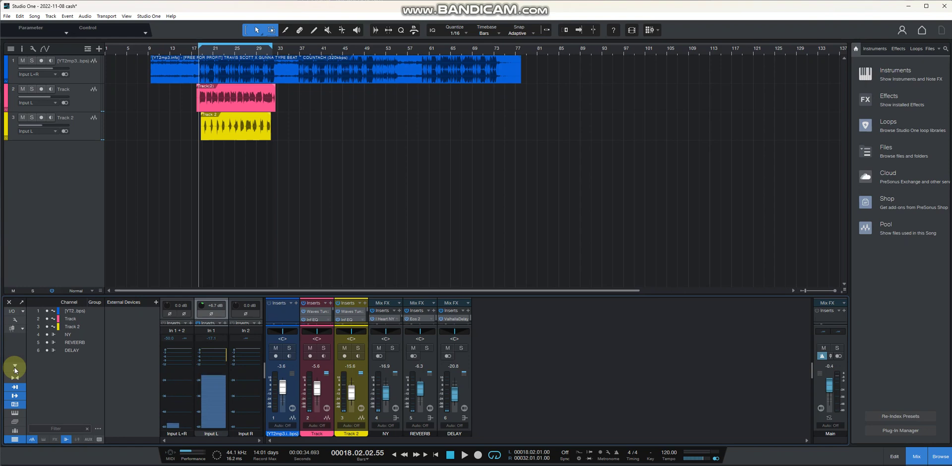
- Re-toggle the inserts rack, check Input L metering options, and enlarge the mixer to reveal sends
left_click(16, 368)
left_click(15, 369)
right_click(209, 390)
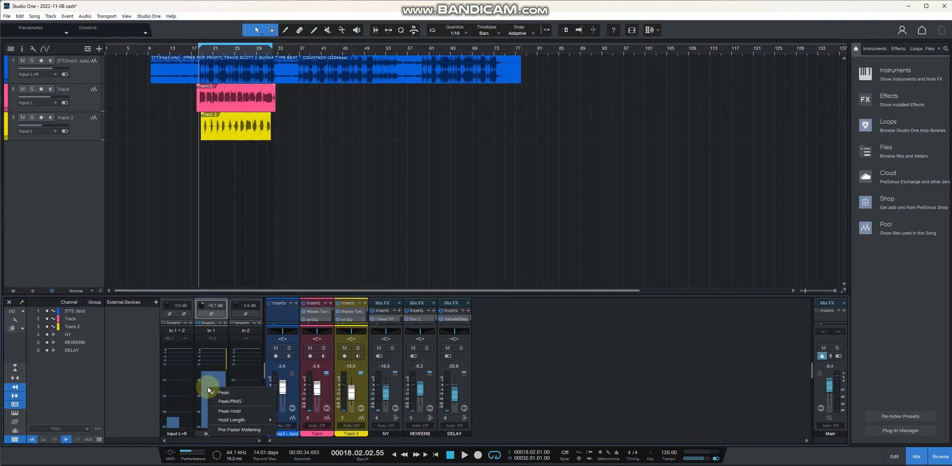
left_click(213, 357)
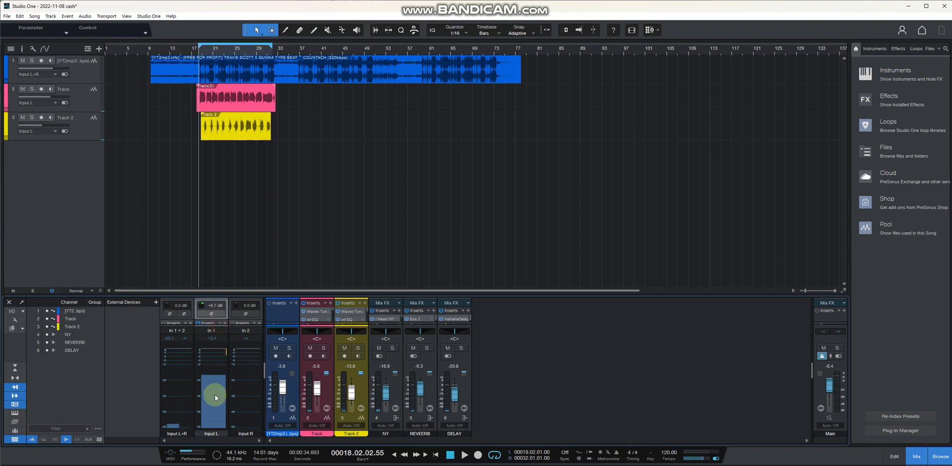
left_click_drag(214, 296, 202, 251)
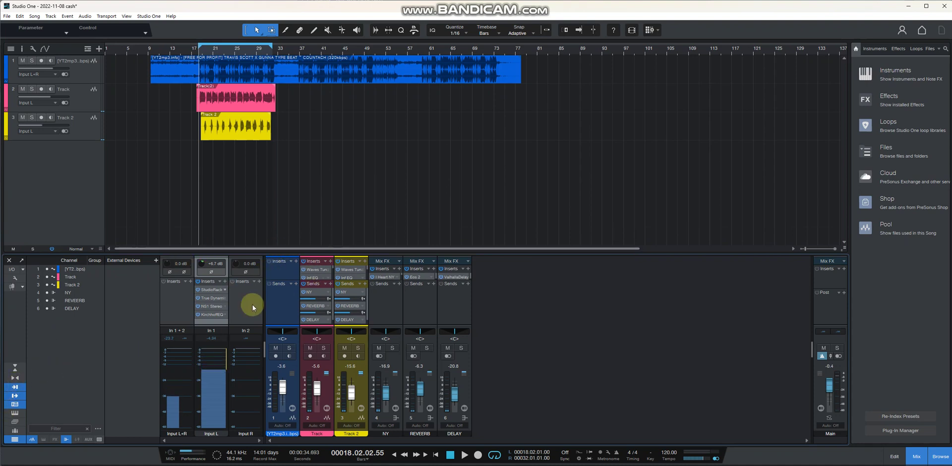
- Switch among In 1+2, In 1 and In 2 inputs, ending with In 1's StudioRack expanded
left_click(170, 379)
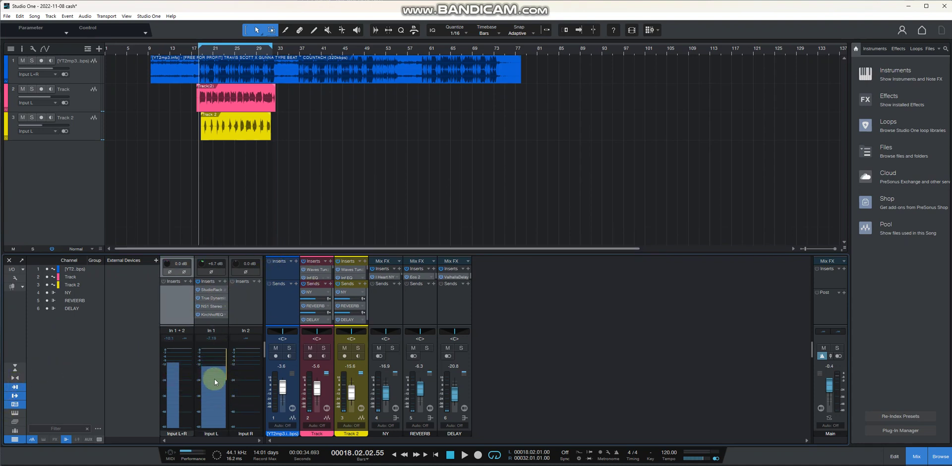
left_click(212, 379)
left_click(171, 377)
left_click(219, 370)
left_click(170, 374)
left_click(201, 374)
left_click(239, 371)
left_click(213, 372)
left_click(174, 372)
left_click(219, 421)
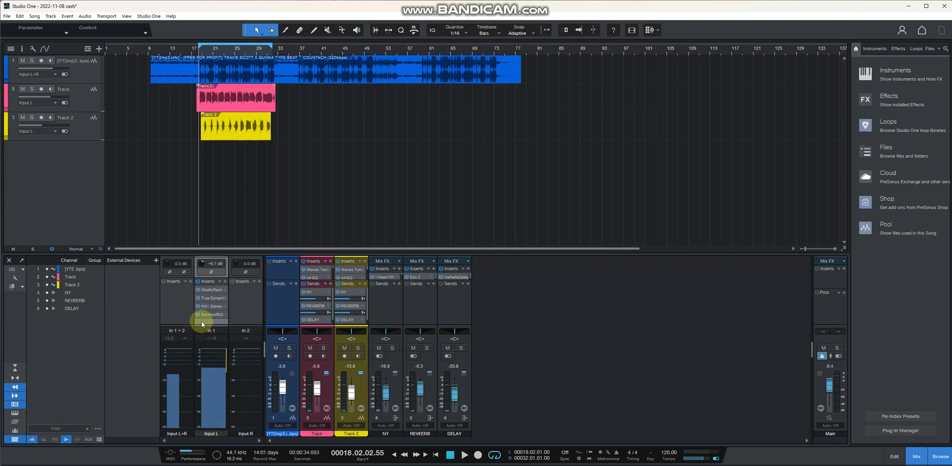
left_click(212, 291)
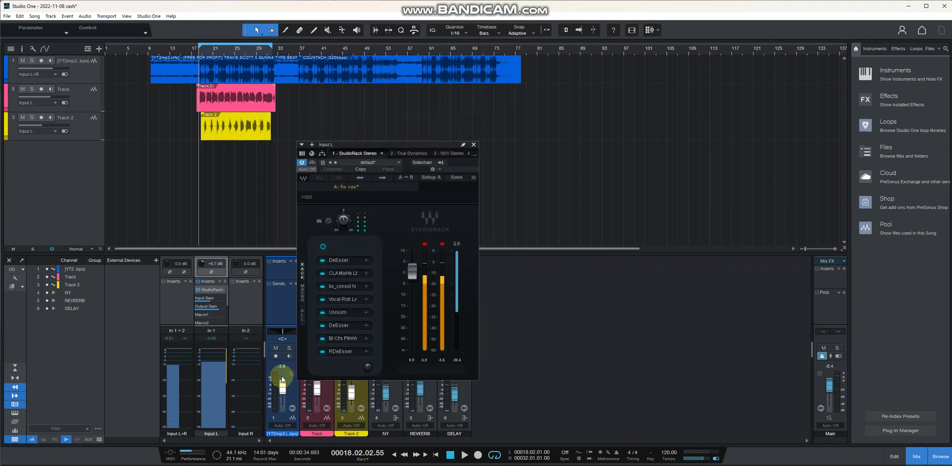
left_click(218, 291)
left_click(218, 290)
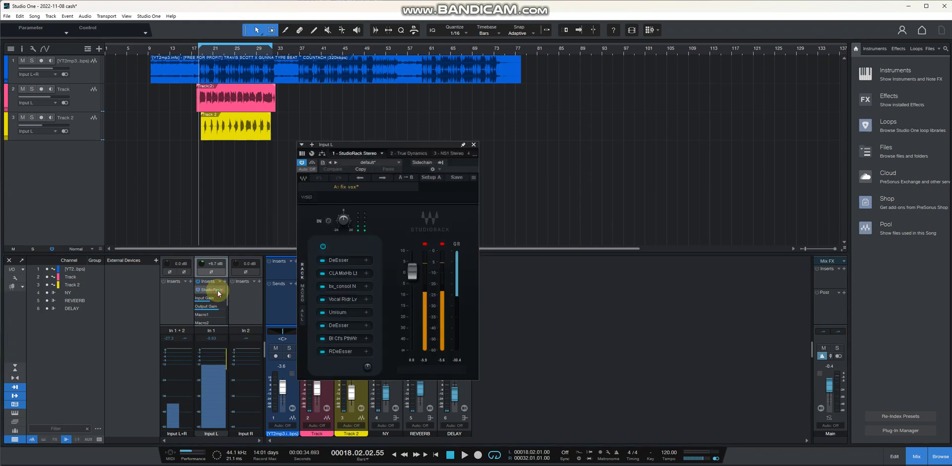
left_click(352, 187)
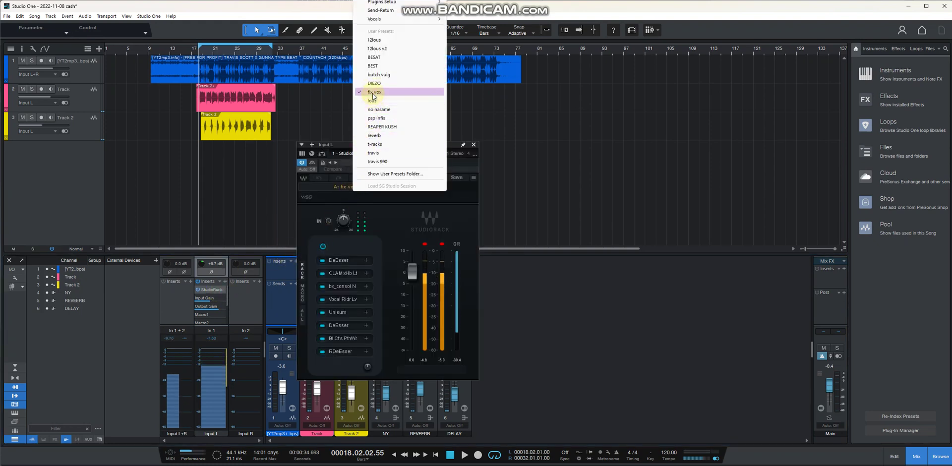
left_click(414, 222)
left_click(394, 221)
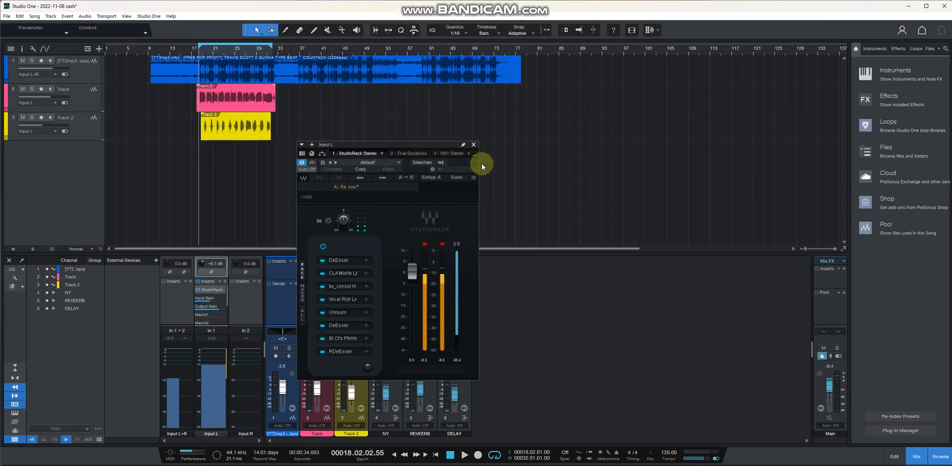
left_click(475, 146)
left_click(218, 305)
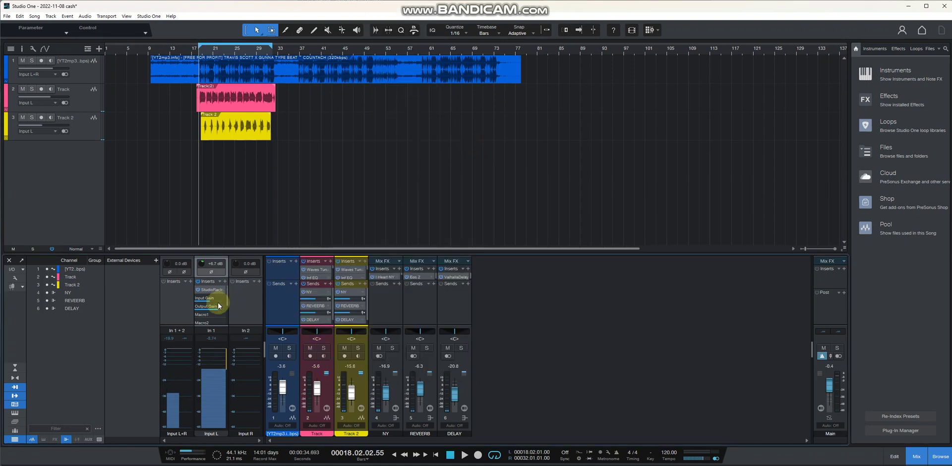
- Collapse the StudioRack insert's parameters and open the True Dynamics compressor window beside the mixer
right_click(222, 291)
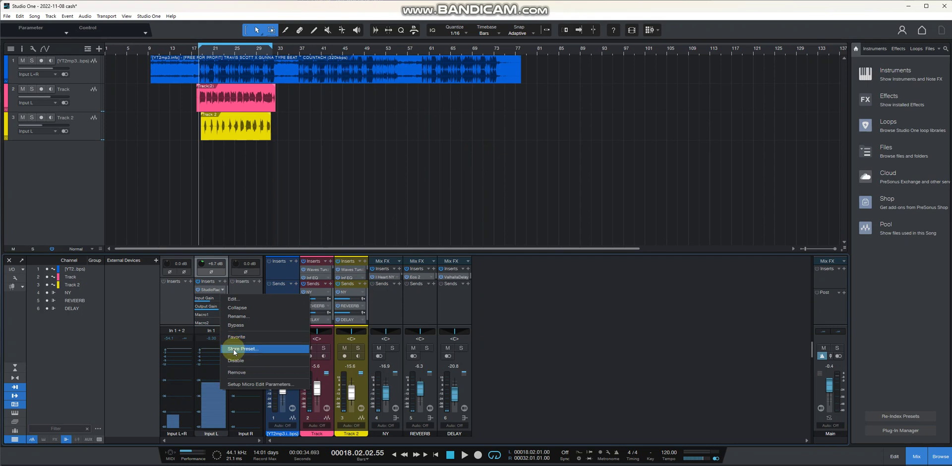
left_click(211, 344)
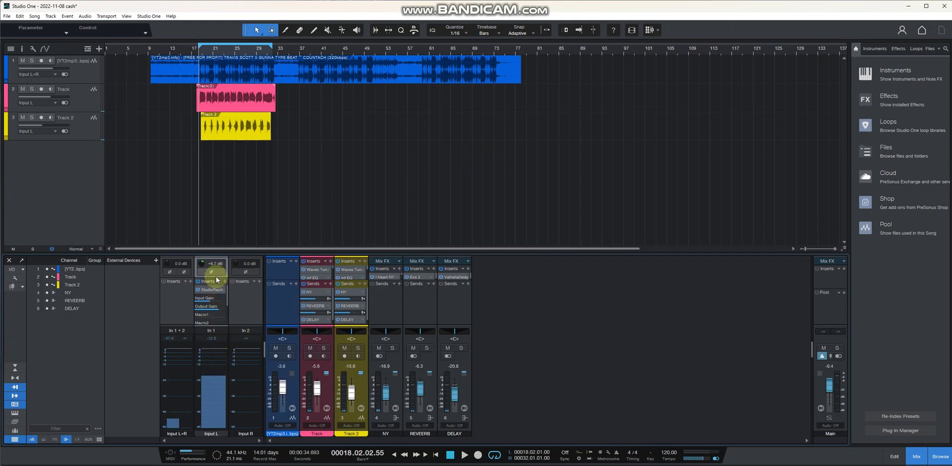
double_click(218, 291)
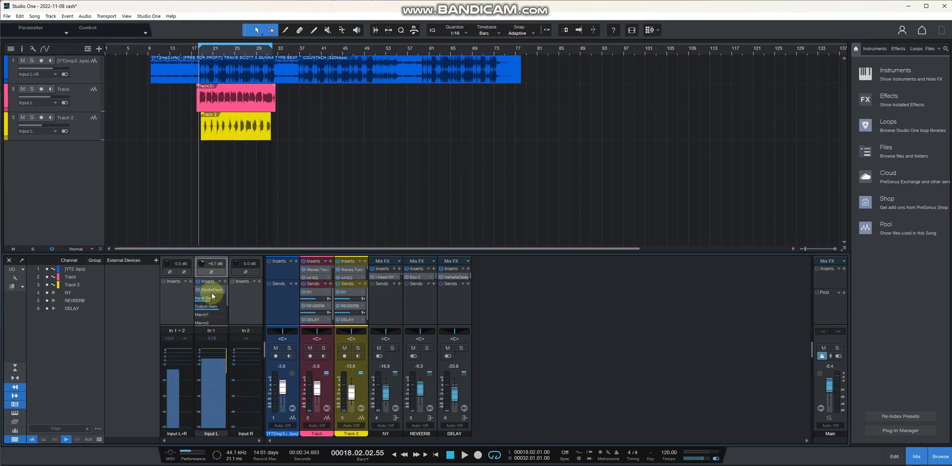
right_click(221, 289)
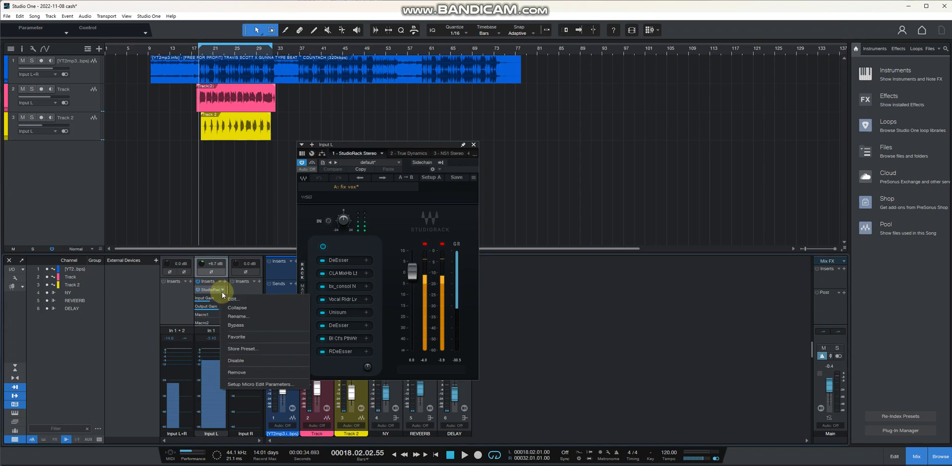
left_click(233, 308)
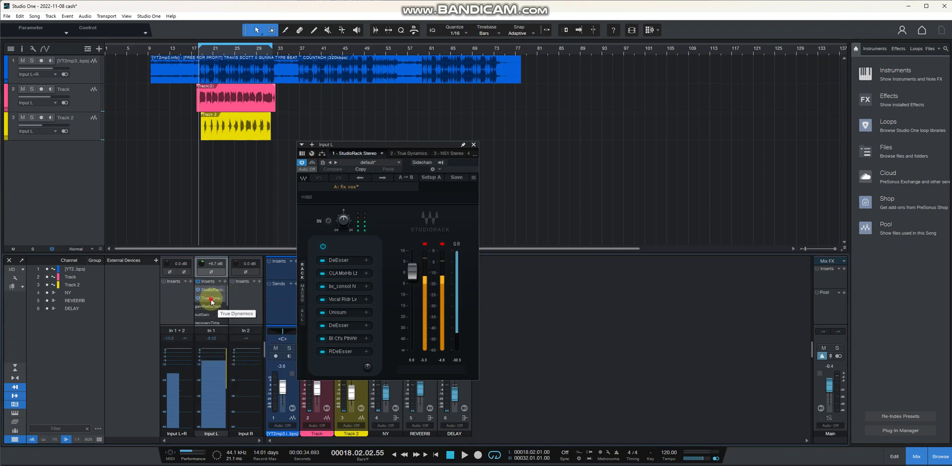
double_click(212, 299)
left_click_drag(421, 151, 355, 164)
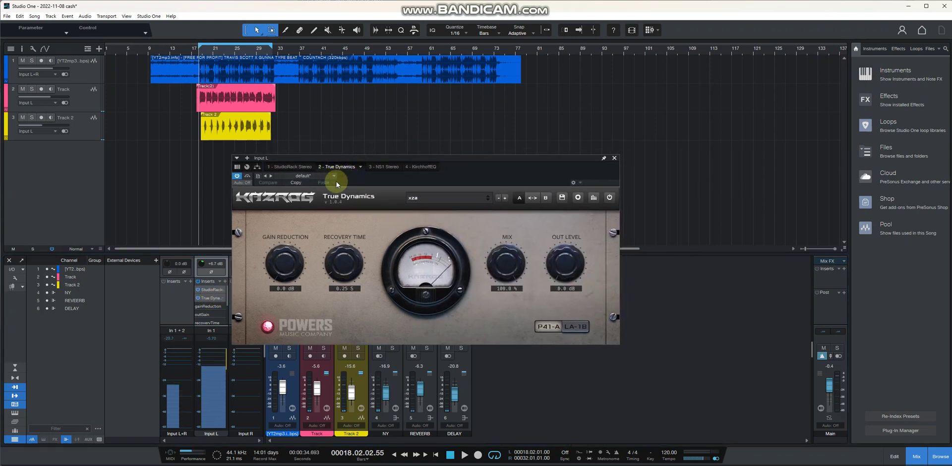
- View the '3 - NS1 Stereo' noise suppressor, then switch to the '4 - KirchhoffEQ' editor
left_click(380, 167)
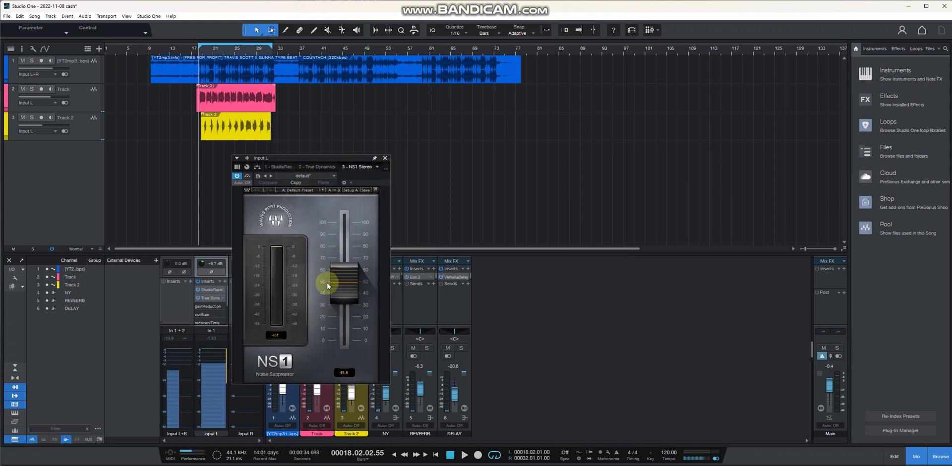
left_click(386, 168)
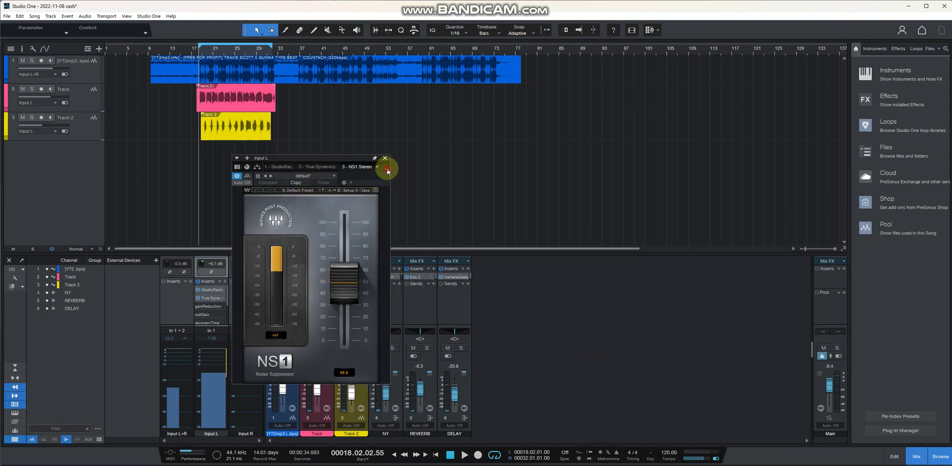
left_click(350, 207)
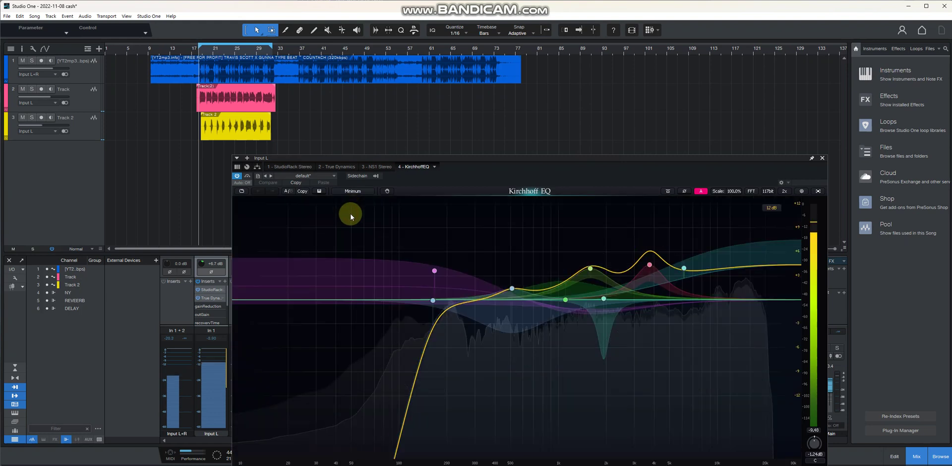
- Reposition the Kirchhoff EQ window and start saving its settings as a preset
left_click_drag(369, 159, 276, 106)
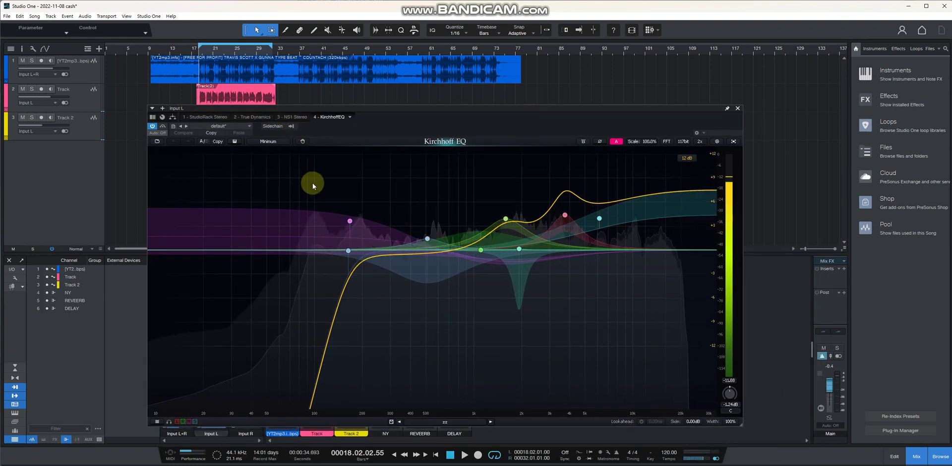
left_click(445, 421)
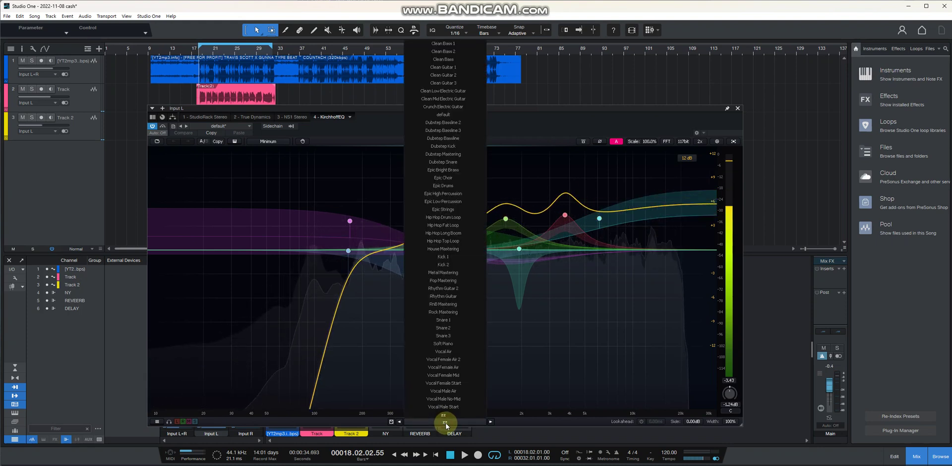
left_click(391, 422)
left_click(391, 422)
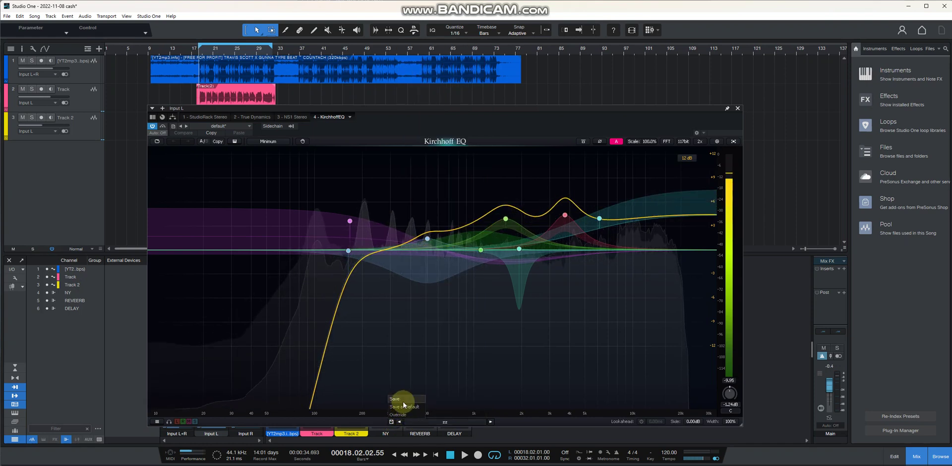
left_click(399, 398)
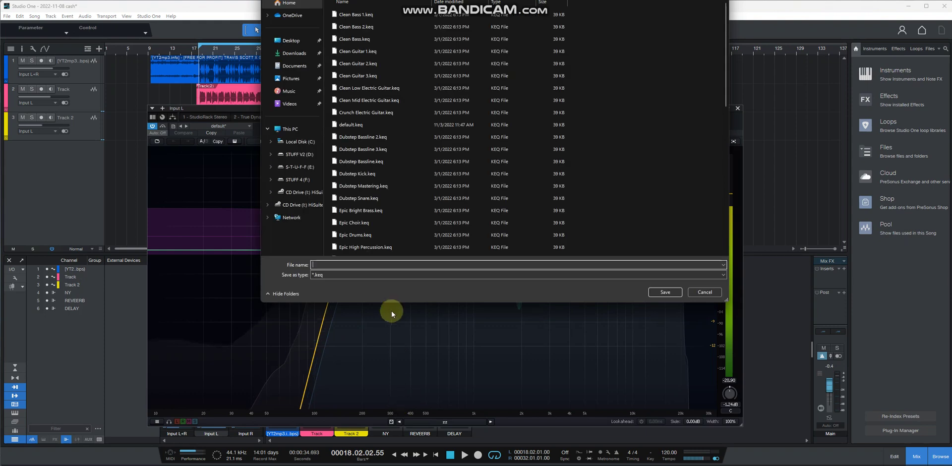
- Copy the zz.keq preset file and cancel the save dialog
scroll(396, 243, "down", 10)
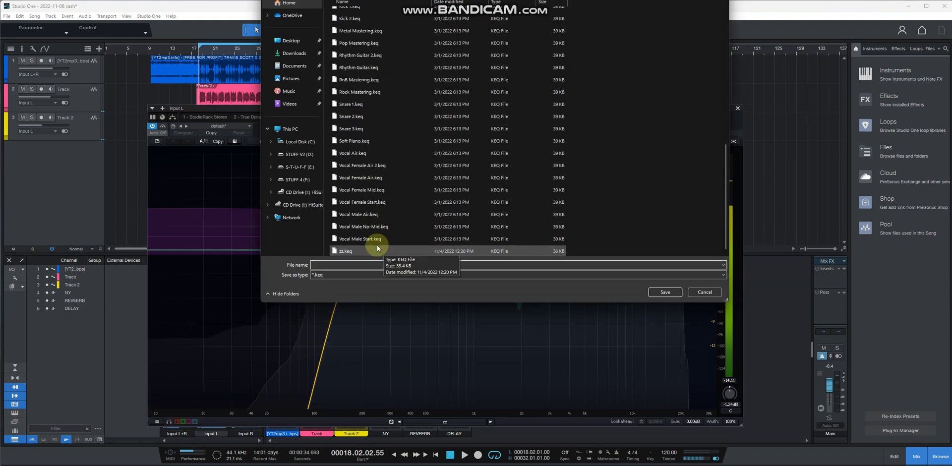
left_click(346, 251)
right_click(346, 250)
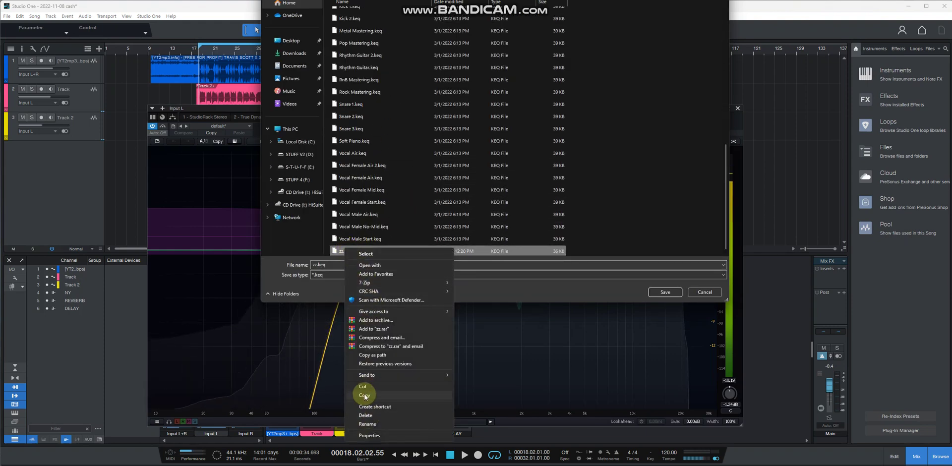
left_click(365, 396)
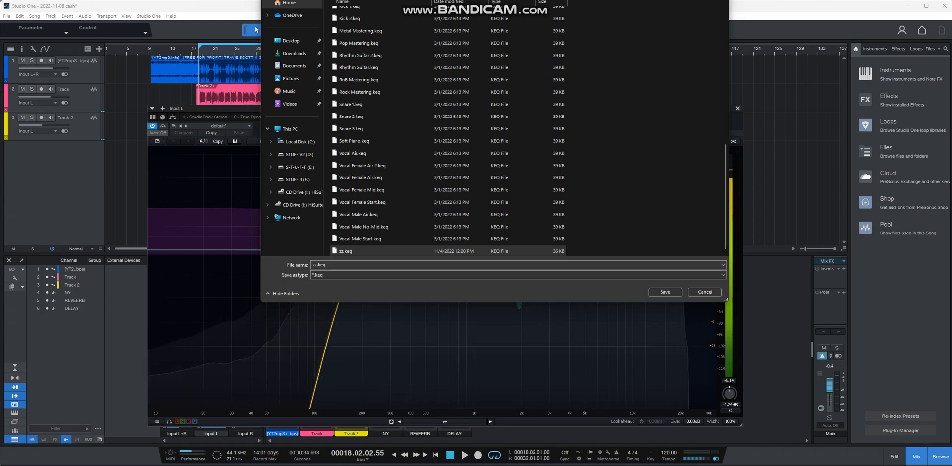
left_click(714, 293)
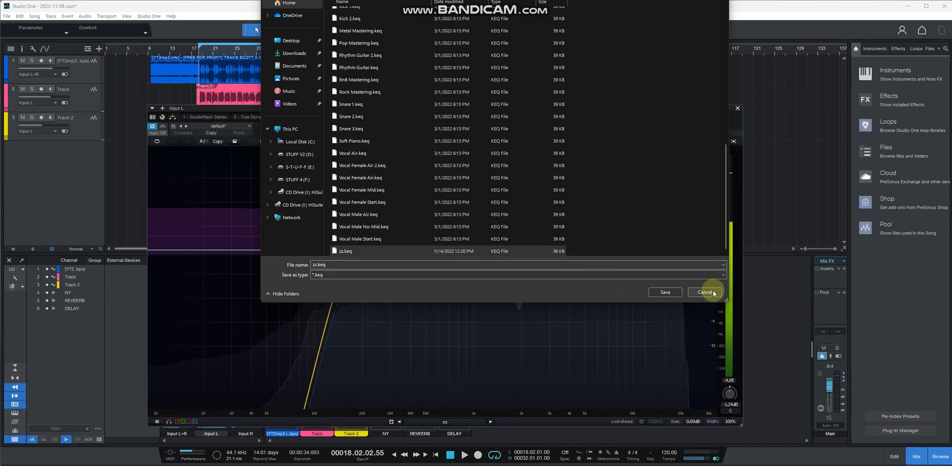
left_click(713, 292)
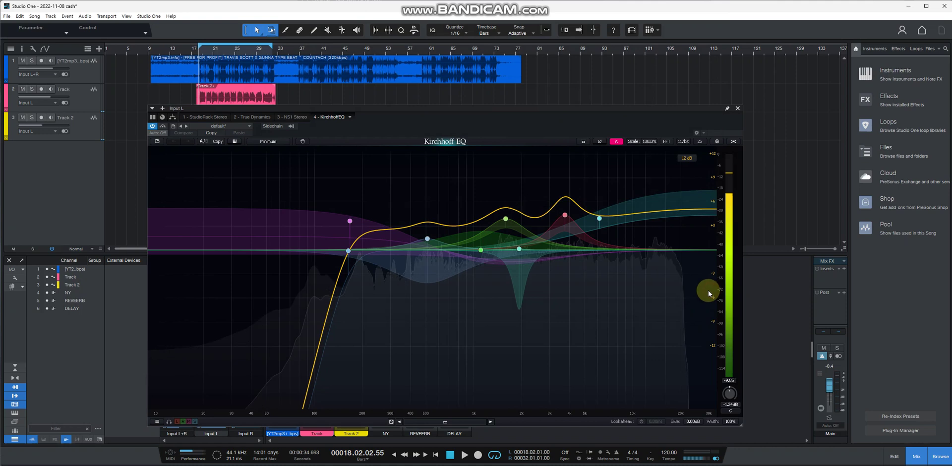
- Close the Kirchhoff EQ, select the vocal Track channel, and toggle narrow/wide mixer strips
left_click(736, 109)
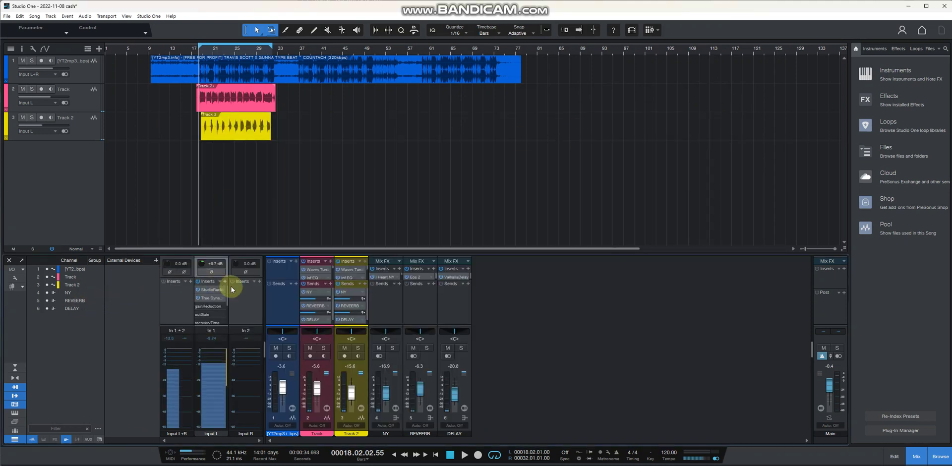
left_click(325, 382)
left_click(14, 378)
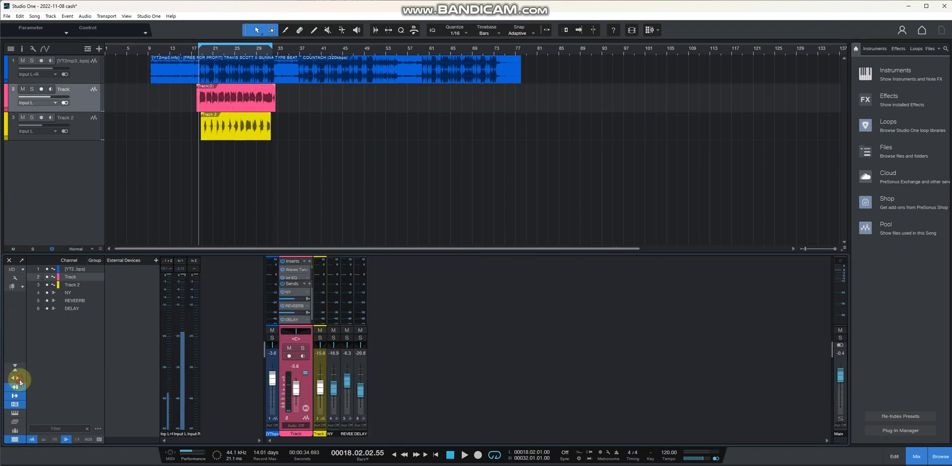
left_click(19, 380)
- Shorten the mixer panel and toggle the Track's Comp DIODE-609 insert
left_click(15, 367)
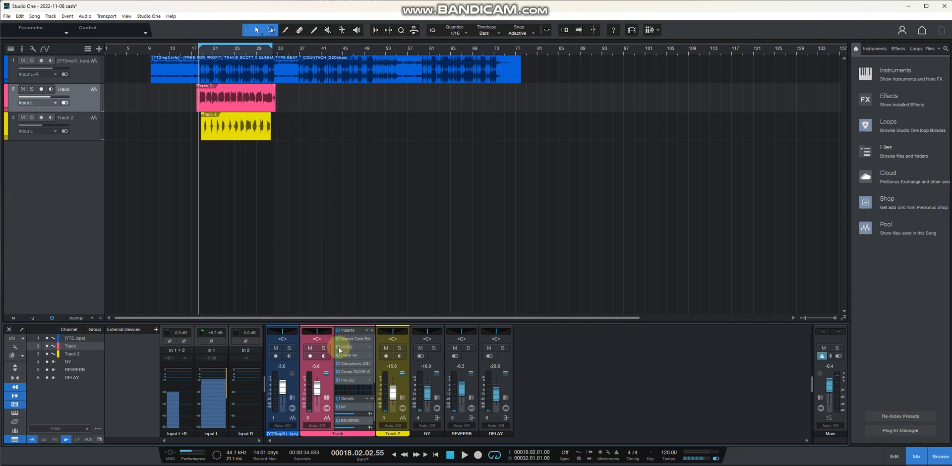
left_click(338, 371)
scroll(373, 370, "down", 1)
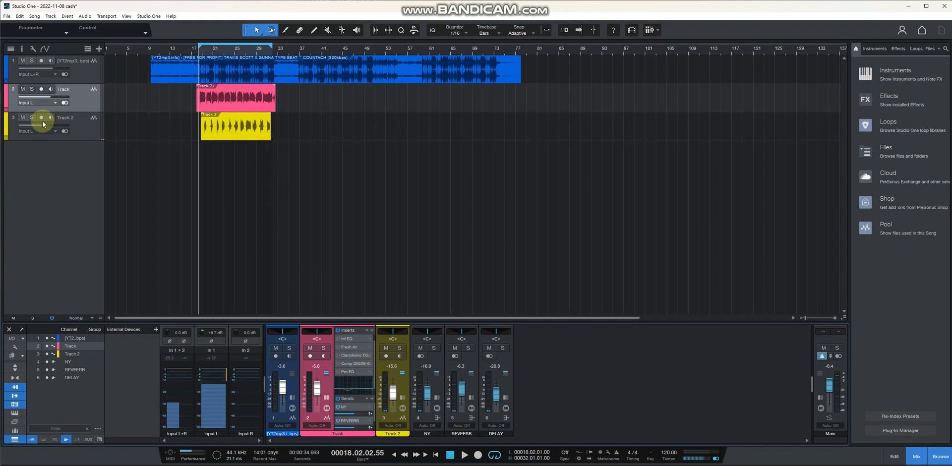
- Mute Track 2, play and stop the song, and expand the vocal Track's Inf EQ insert
left_click(23, 118)
key("space")
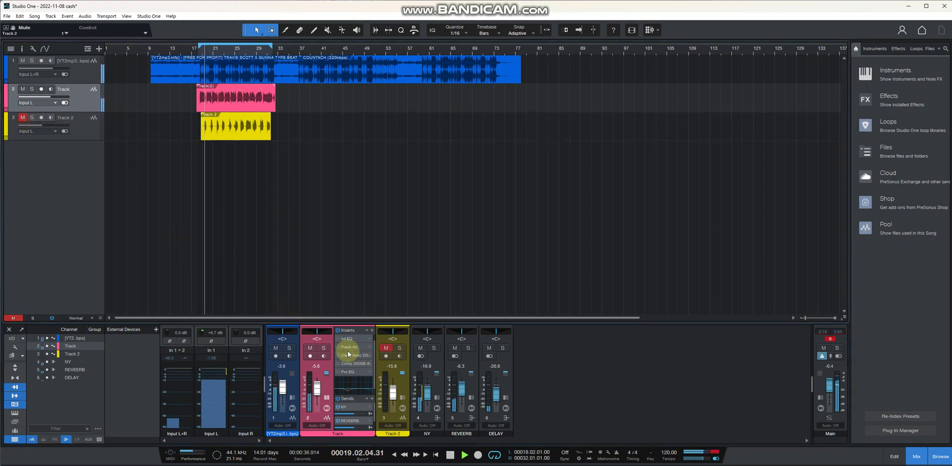
scroll(374, 355, "up", 1)
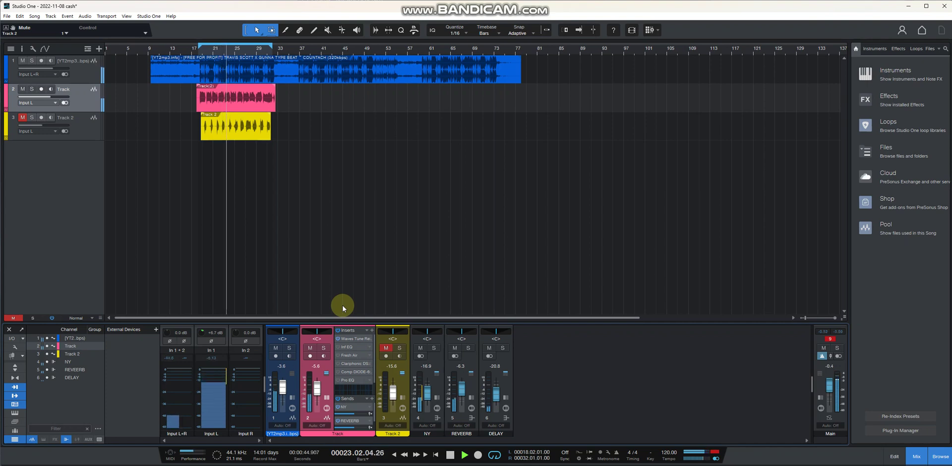
key("space")
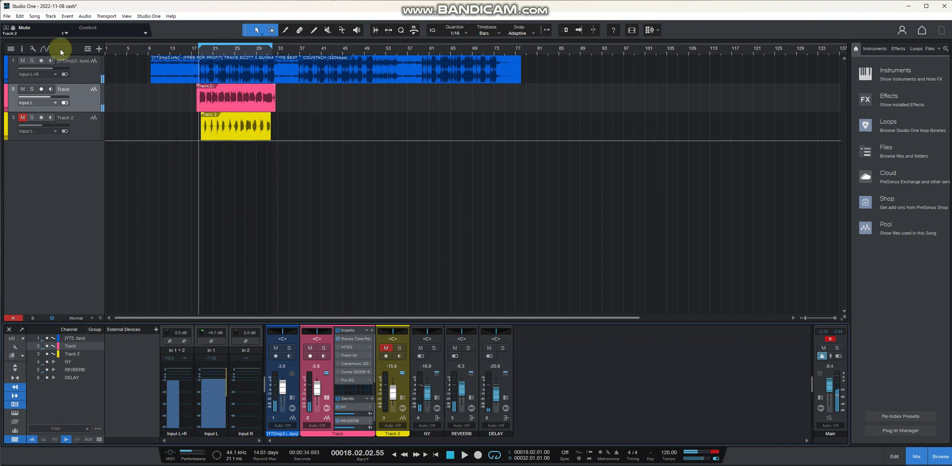
left_click(346, 349)
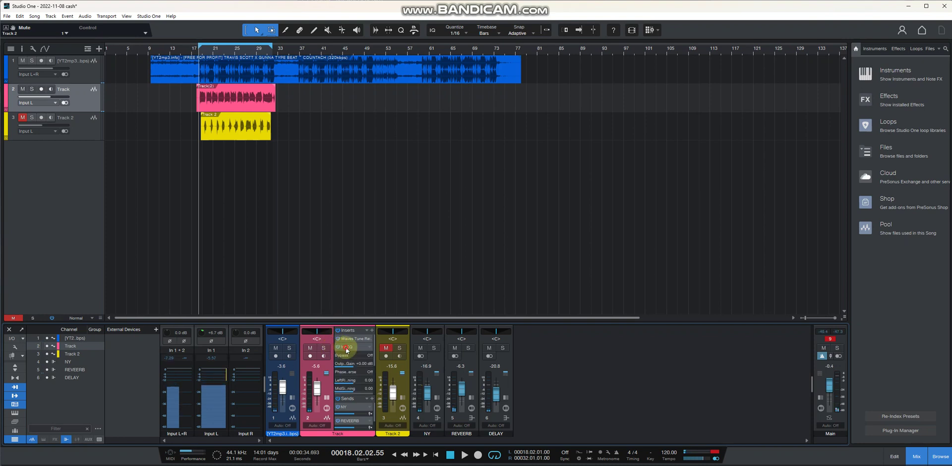
- Open the Inf EQ editor, start playback, view Fresh Air, and switch Clariphonic on
left_click(347, 350)
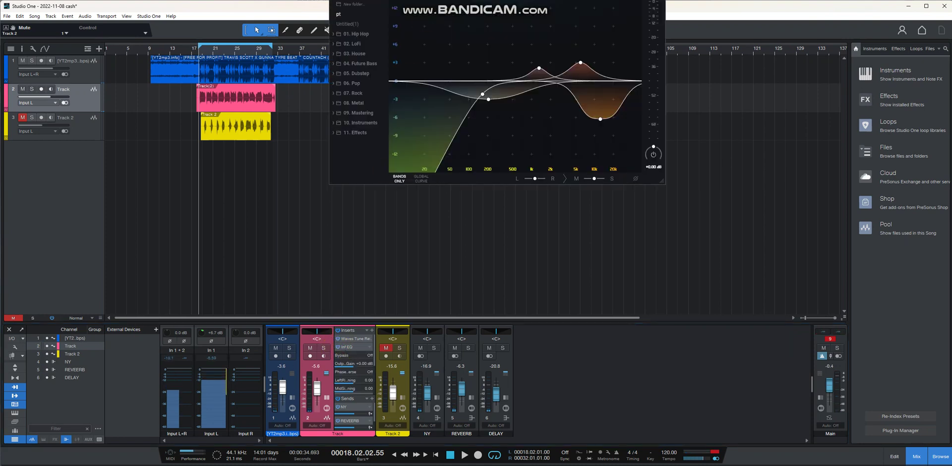
left_click(425, 63)
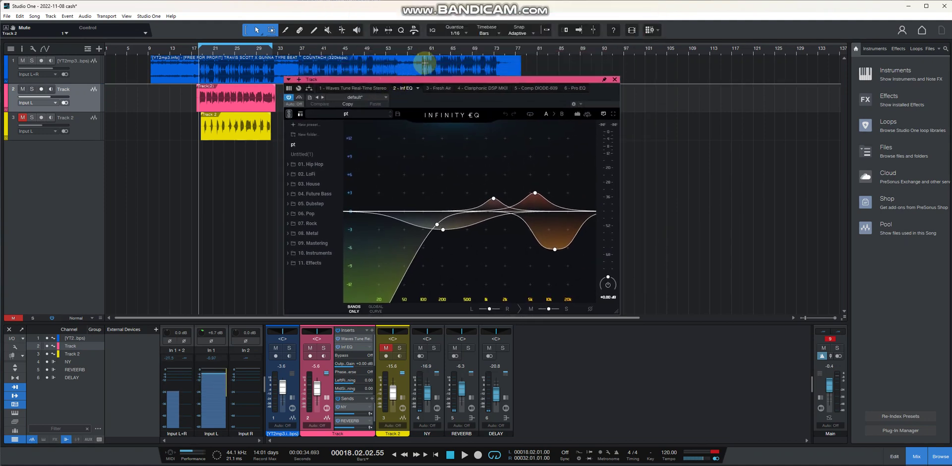
key("space")
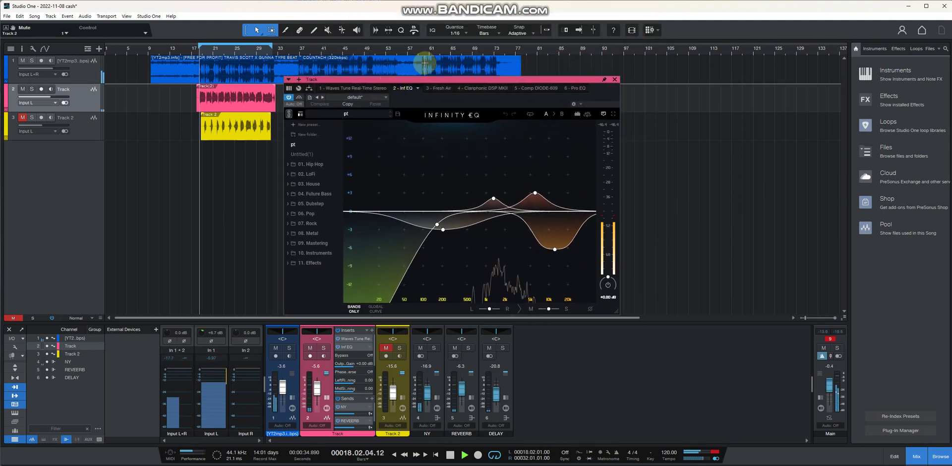
left_click(443, 88)
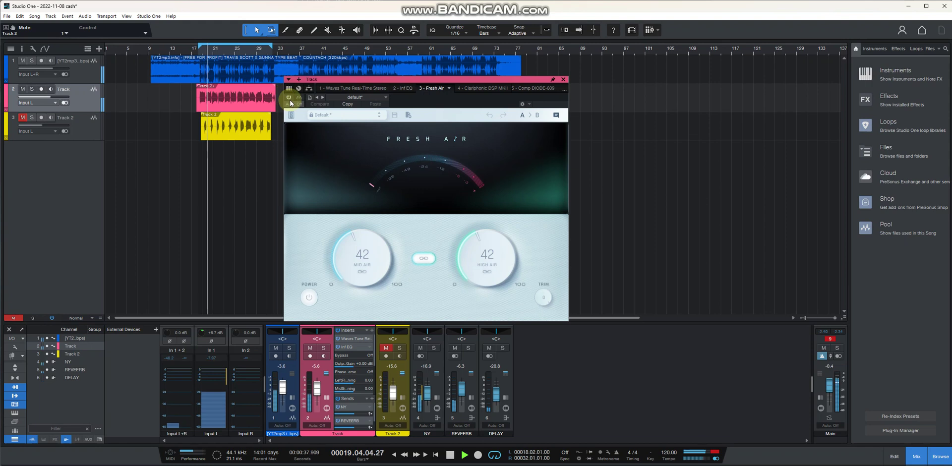
left_click(477, 89)
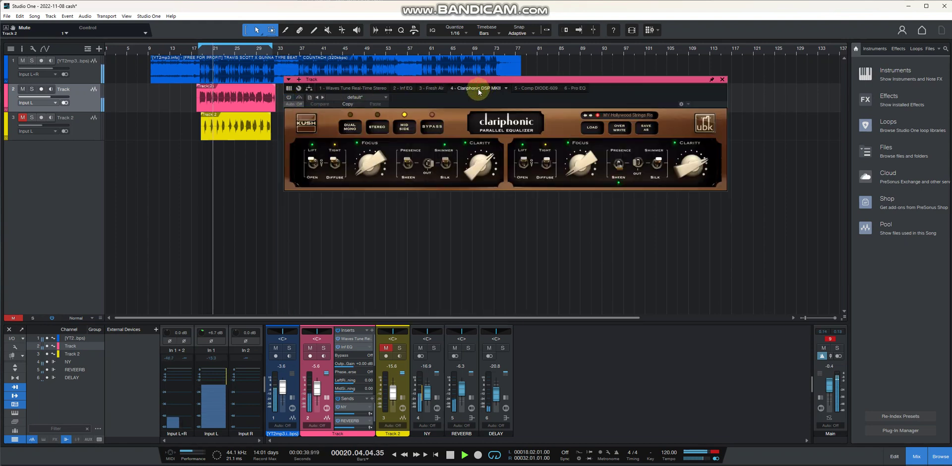
left_click(288, 98)
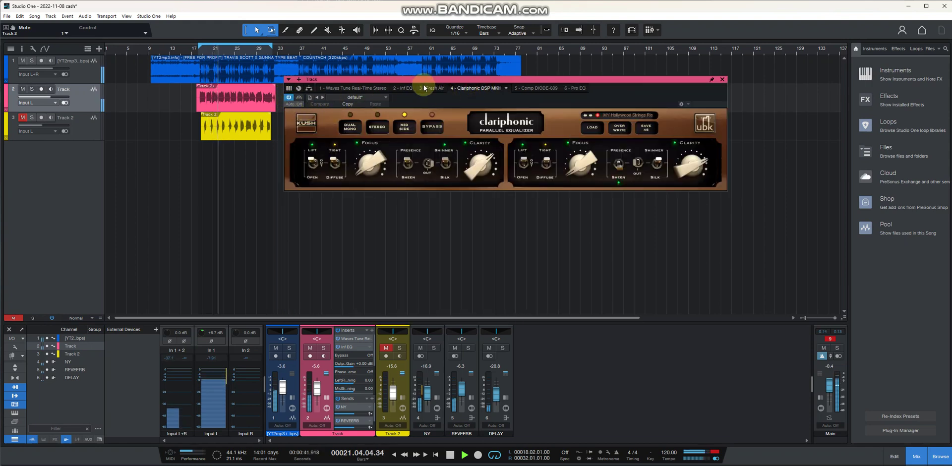
- Switch on Comp DIODE-609 and Pro EQ, revisit Clariphonic, Fresh Air and Inf EQ, then close
left_click(527, 88)
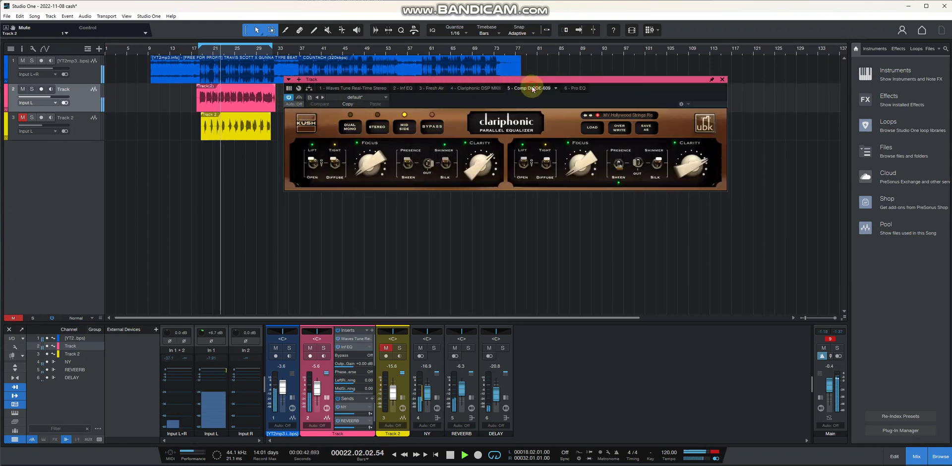
left_click(288, 98)
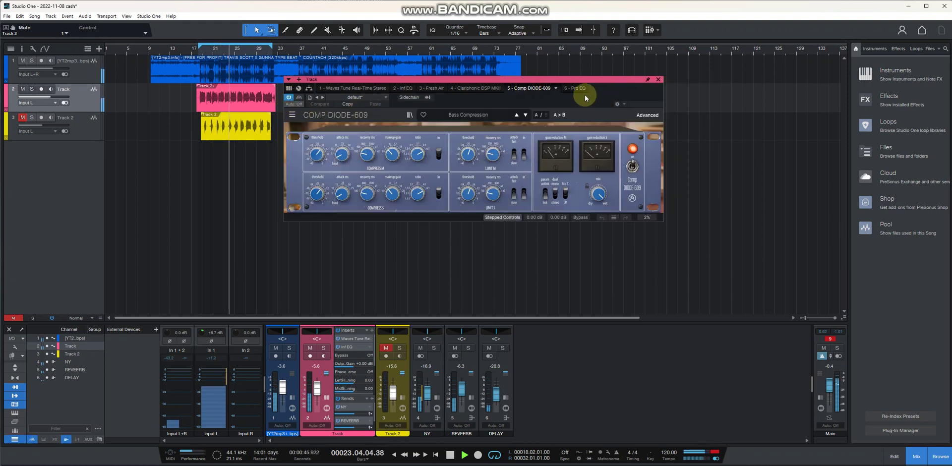
left_click(578, 89)
left_click(288, 98)
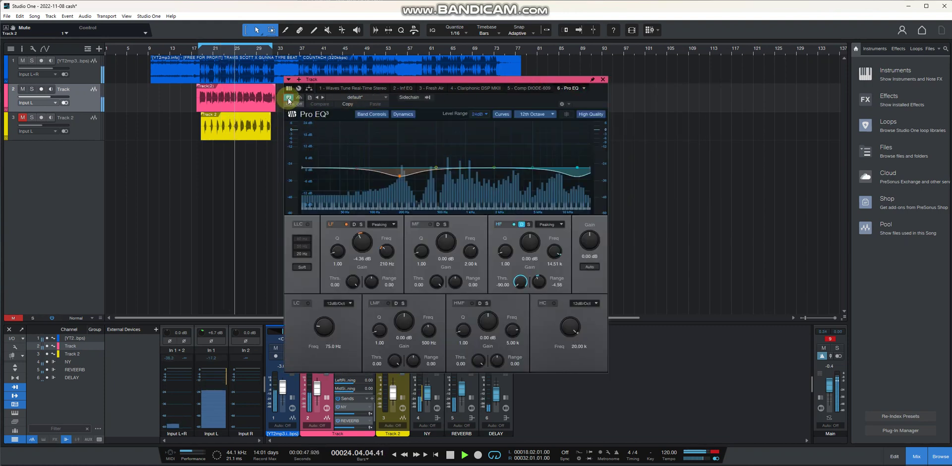
left_click(485, 89)
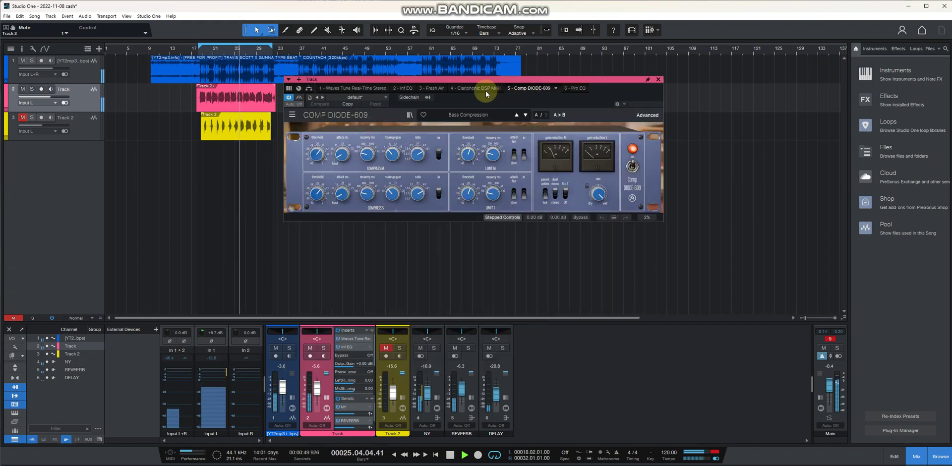
left_click(431, 88)
left_click(404, 89)
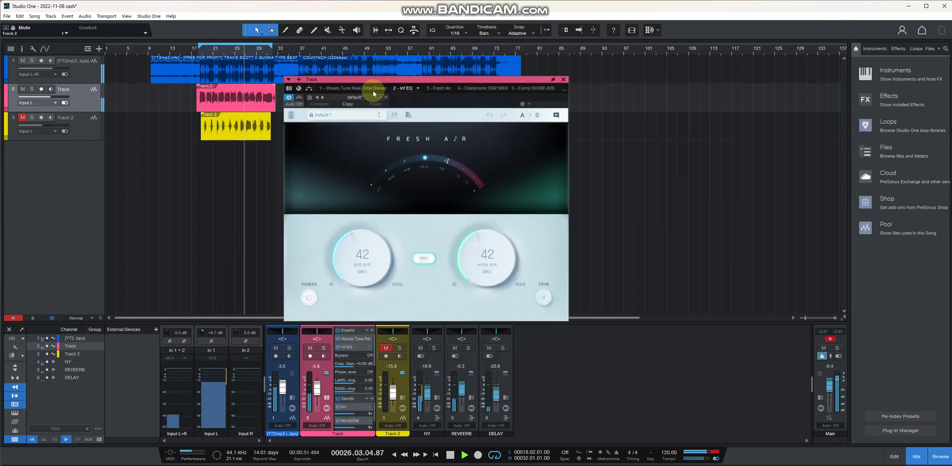
left_click(614, 80)
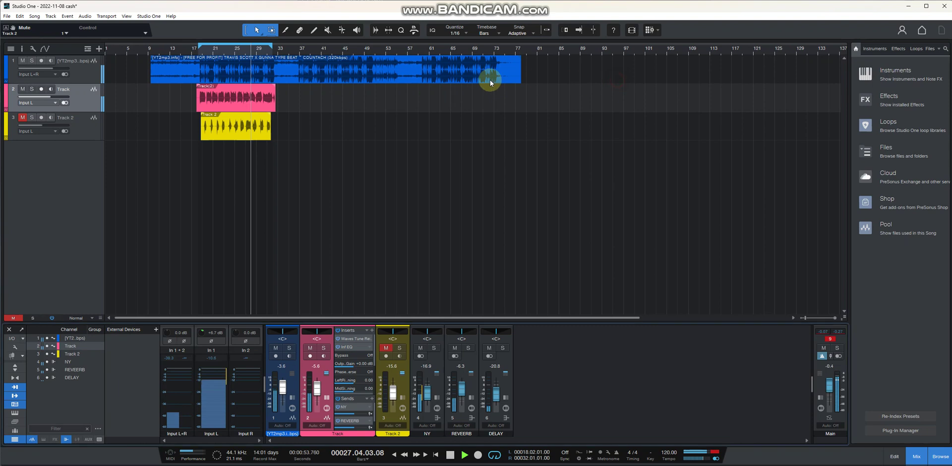
- Replay the full mix from bar 18 with Track 2 unmuted, then stop playback
left_click(200, 47)
left_click(23, 117)
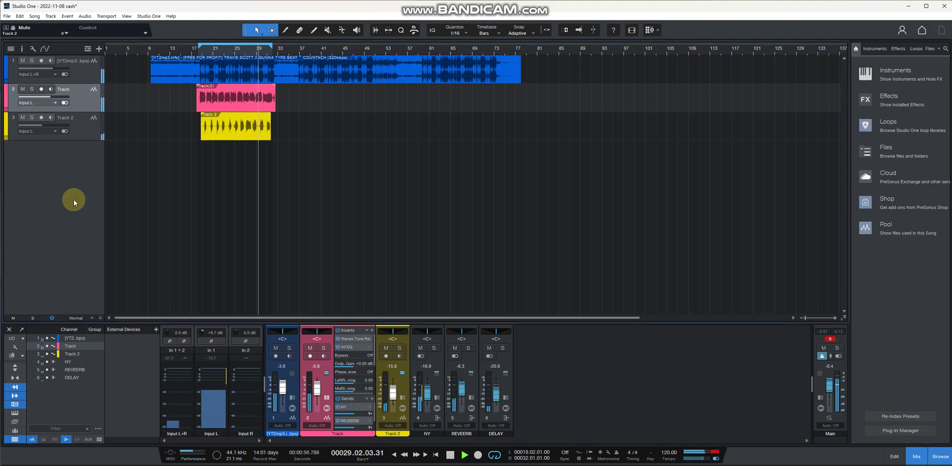
key("space")
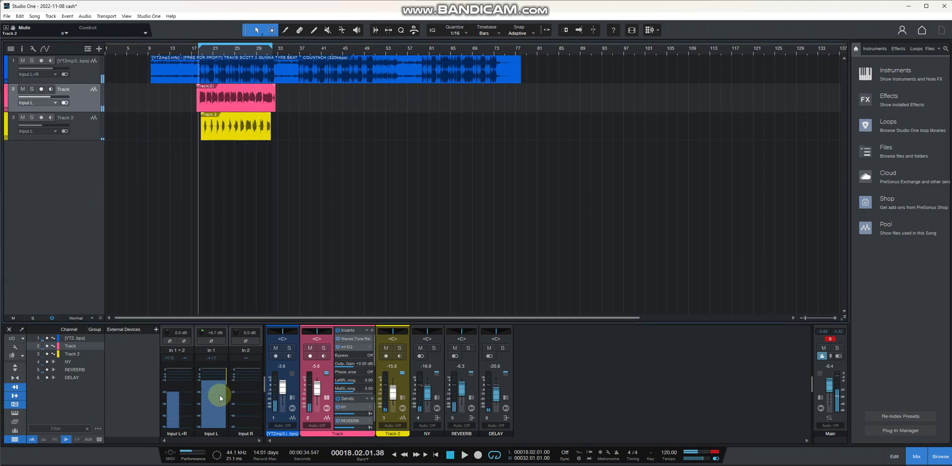
- Show the Input L strip's inserts and collapse True Dynamics, leaving the four-plugin list
mouse_move(213, 388)
left_click(214, 389)
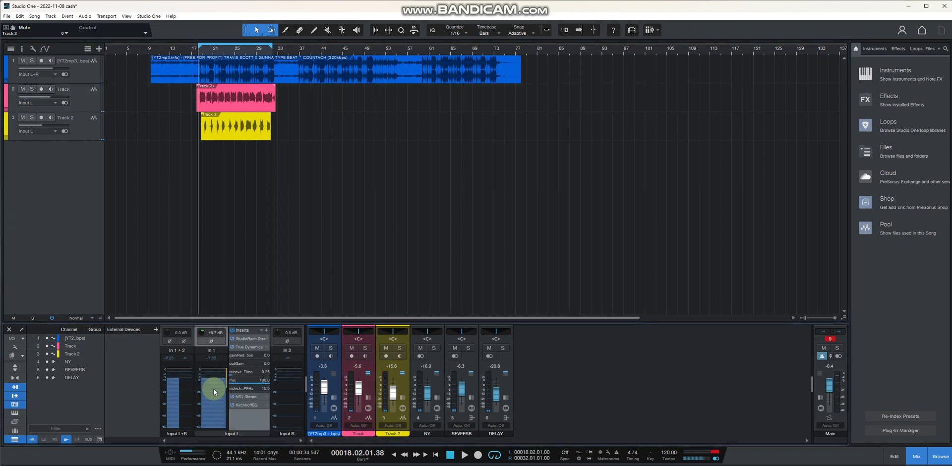
left_click(260, 348)
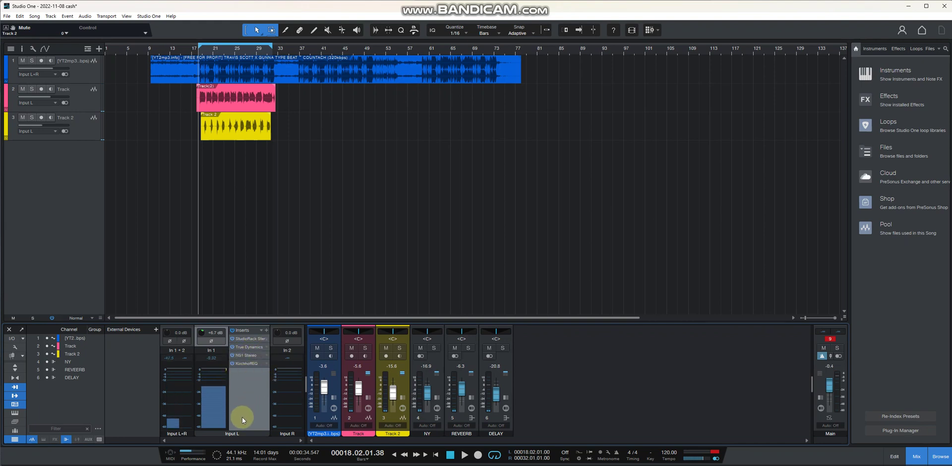